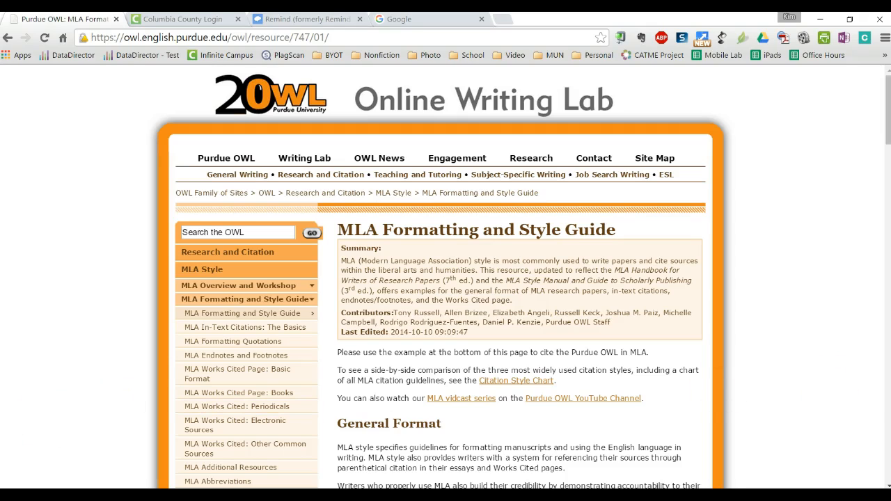
Step: Highlight the OWL guidelines on double spacing, Times New Roman and 12 pt size, then return to Word
scroll(813, 389, "down", 7)
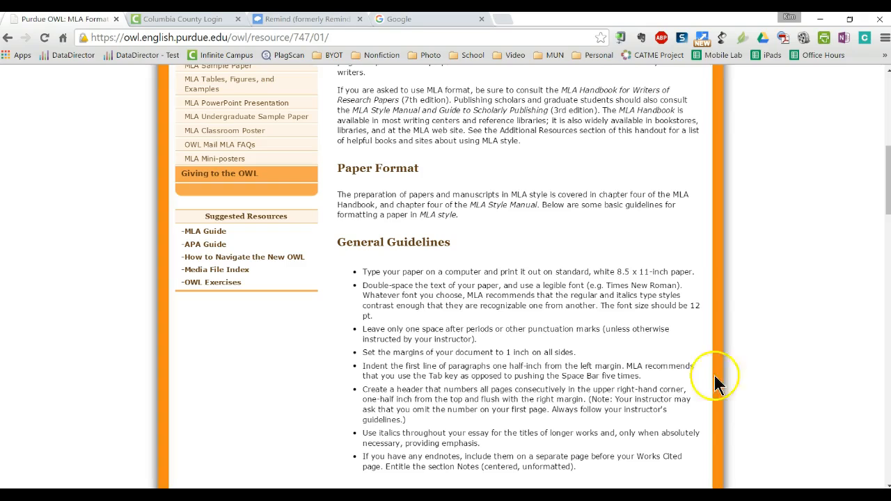
left_click_drag(363, 286, 416, 286)
left_click_drag(523, 286, 680, 287)
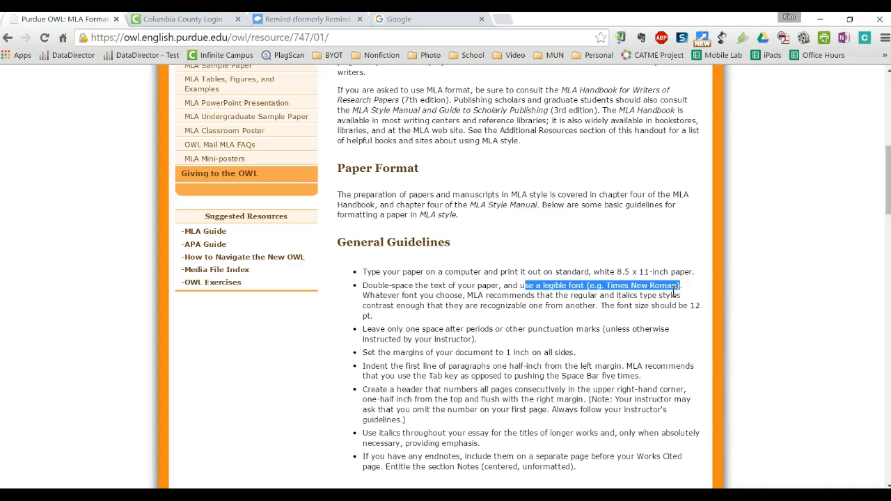
left_click(619, 306)
left_click_drag(619, 305, 704, 311)
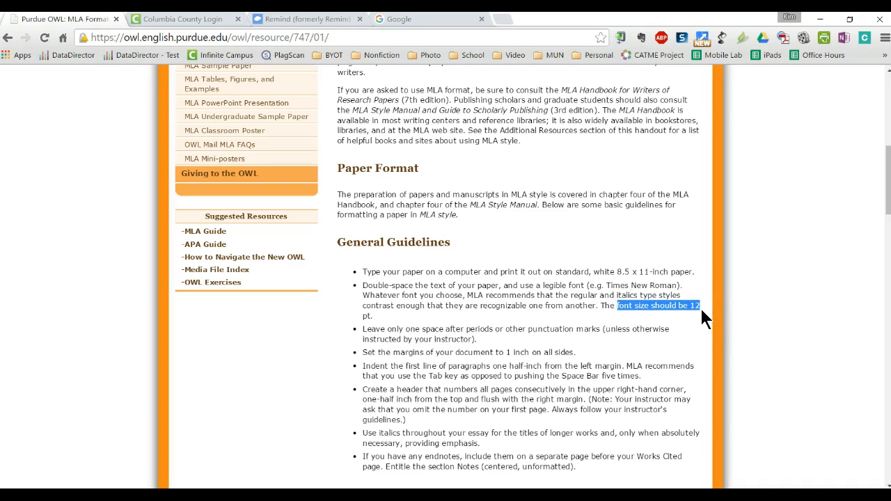
left_click(388, 496)
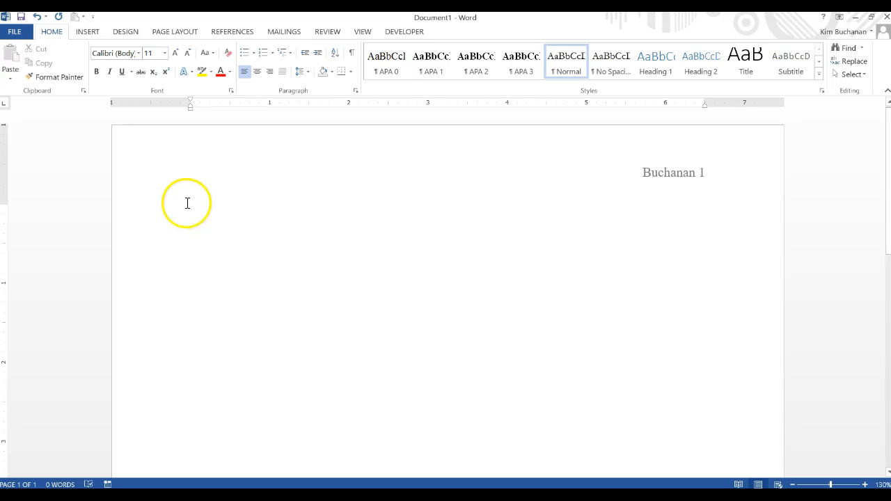
Step: Set the body text font to Times New Roman at 12 pt
left_click(139, 53)
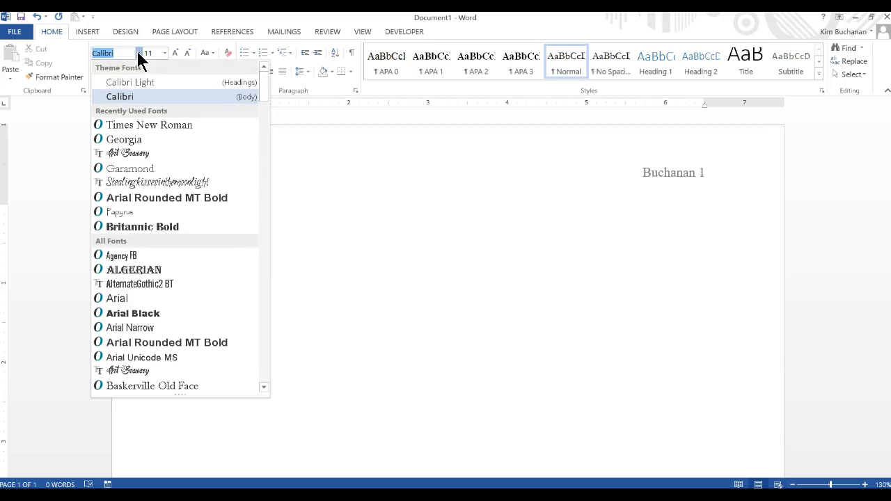
left_click(132, 127)
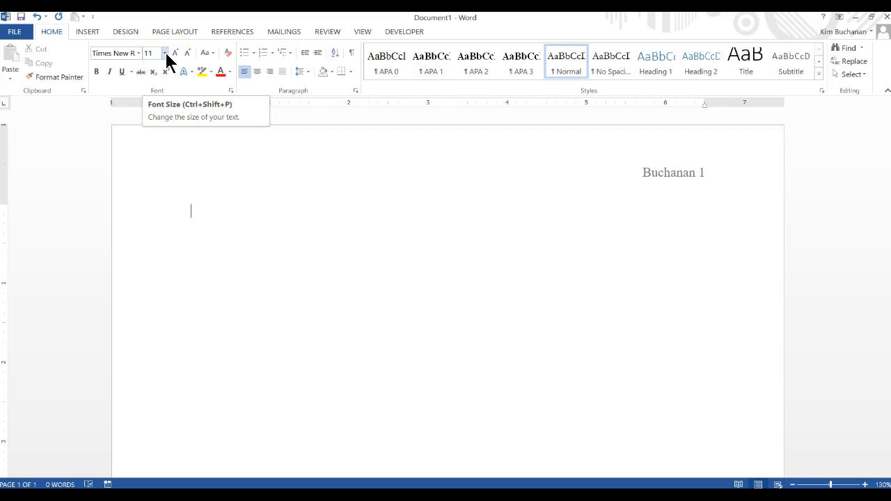
left_click_drag(165, 52, 150, 119)
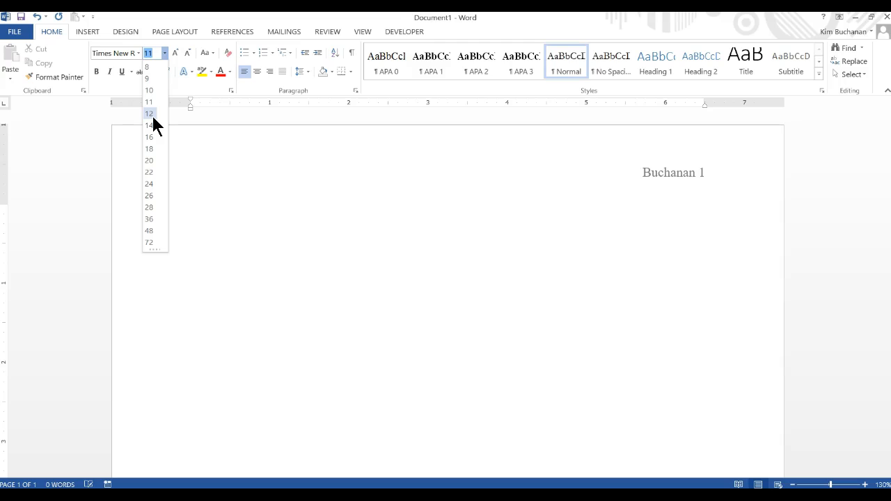
left_click(151, 115)
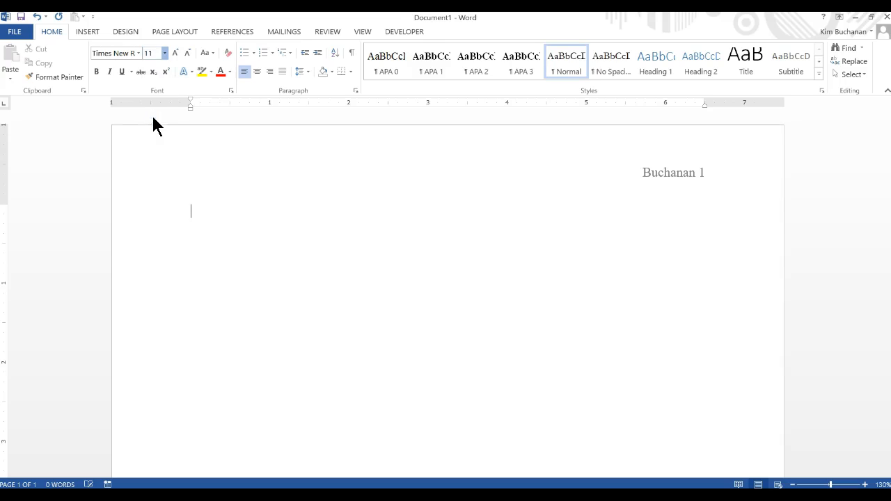
left_click(197, 178)
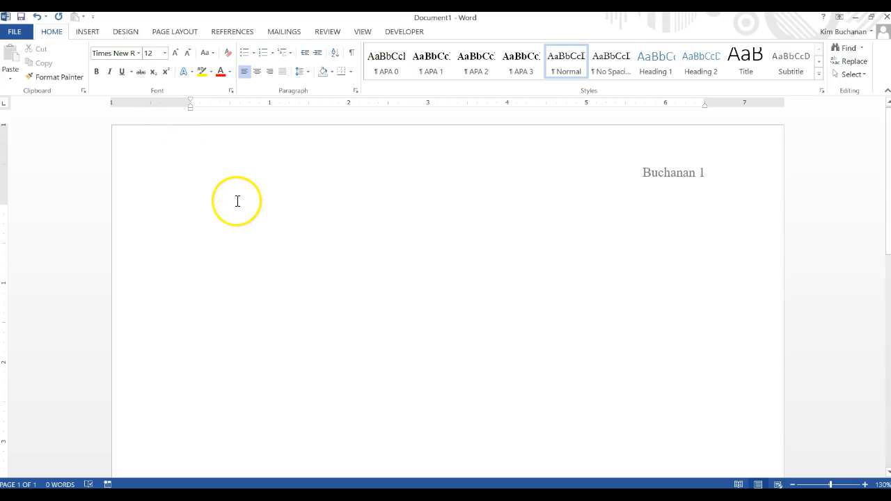
Step: Set paragraph line spacing to Double with 0 pt spacing after, via the Paragraph dialog
left_click(356, 91)
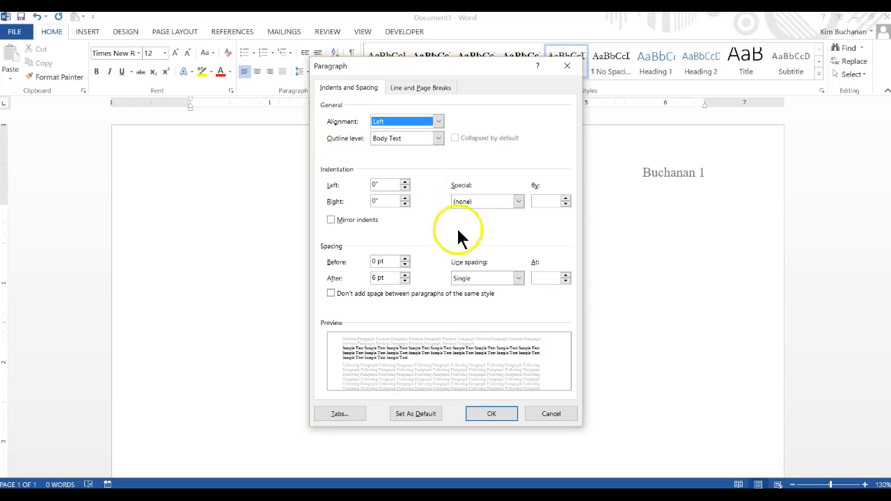
left_click(519, 278)
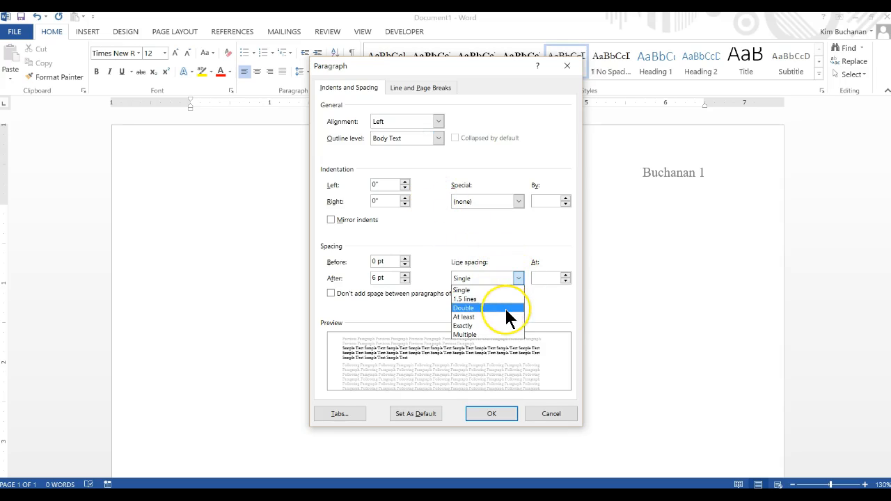
left_click(505, 308)
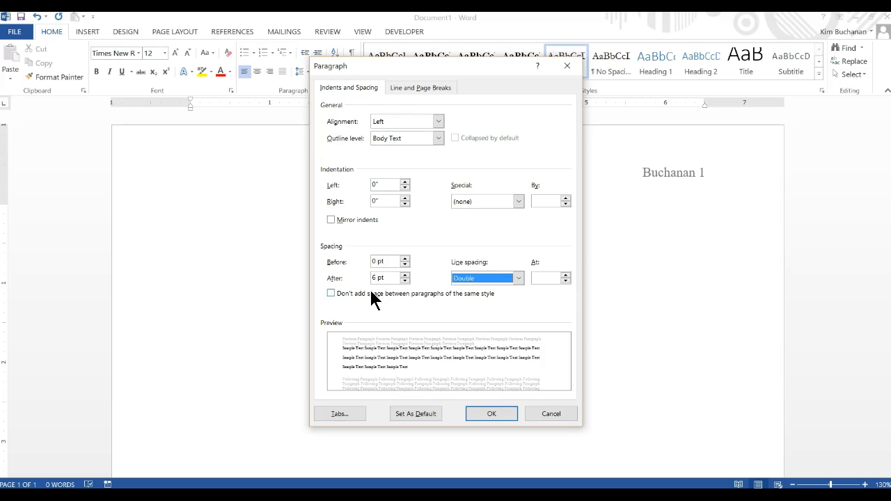
left_click(405, 280)
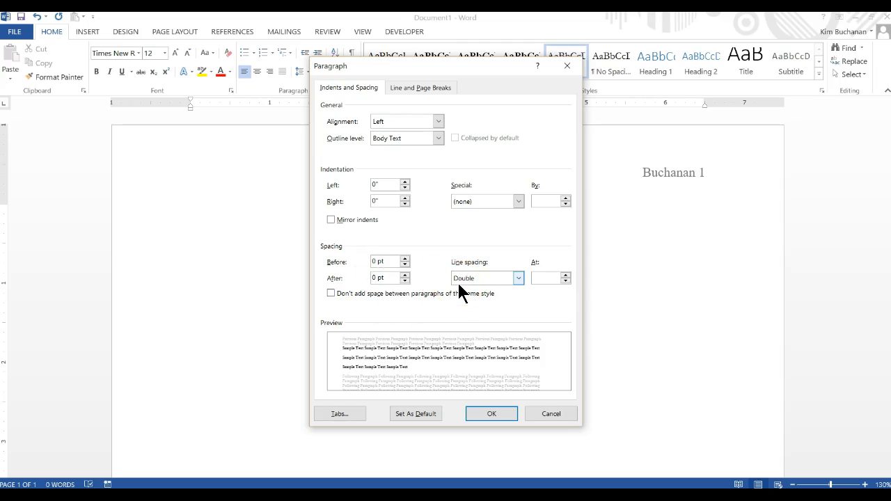
left_click(491, 415)
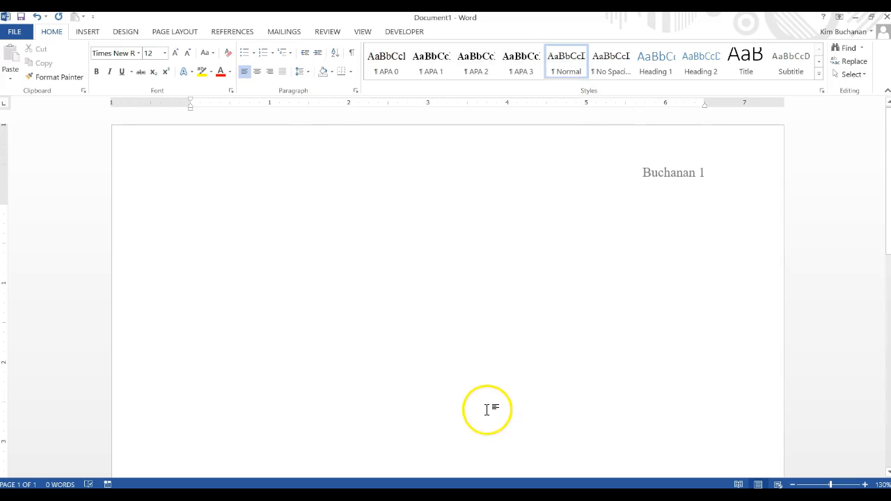
Step: Review the OWL's 'Formatting the First Page of Your Paper' heading guideline, then return to Word
key("alt+Tab")
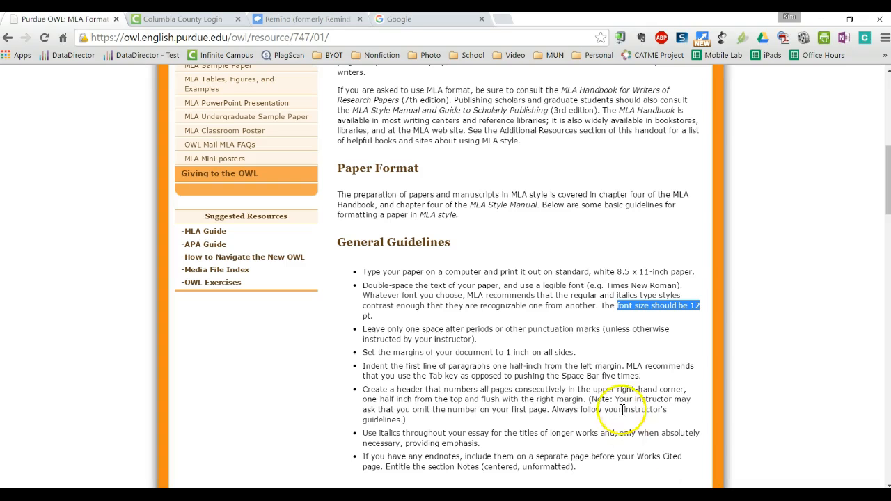
scroll(618, 373, "down", 4)
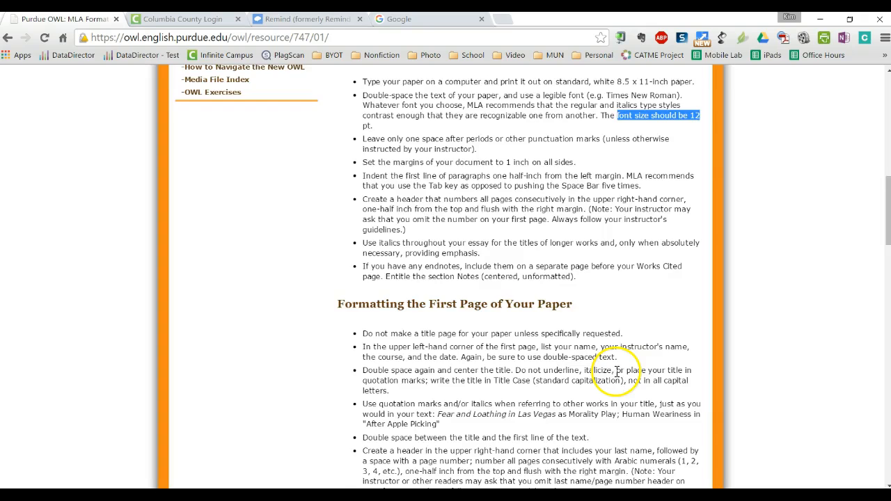
scroll(617, 380, "down", 1)
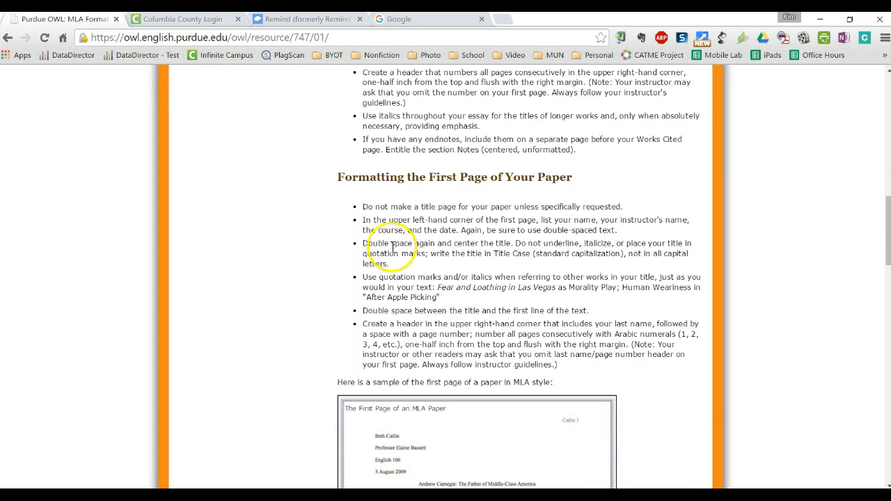
left_click_drag(362, 221, 618, 233)
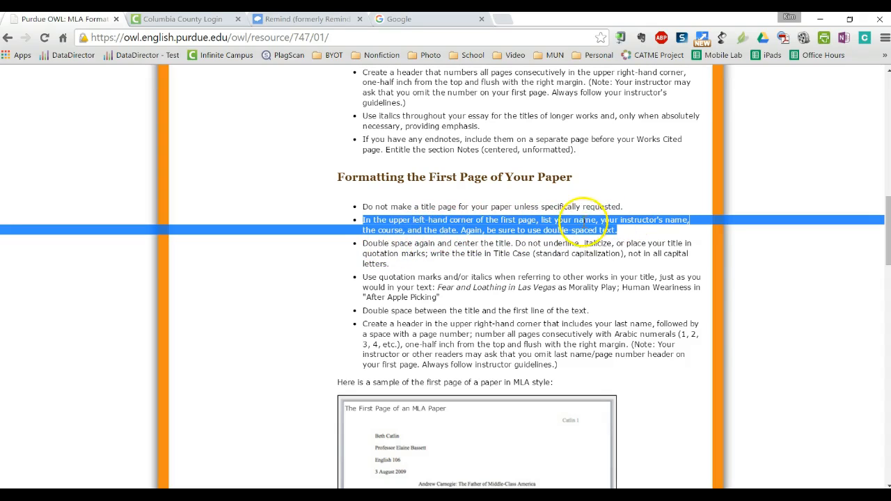
left_click(622, 230)
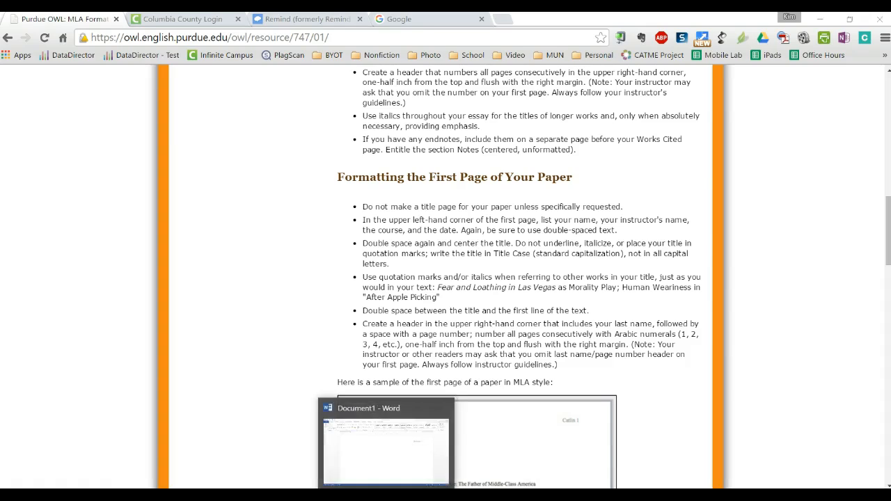
left_click(388, 495)
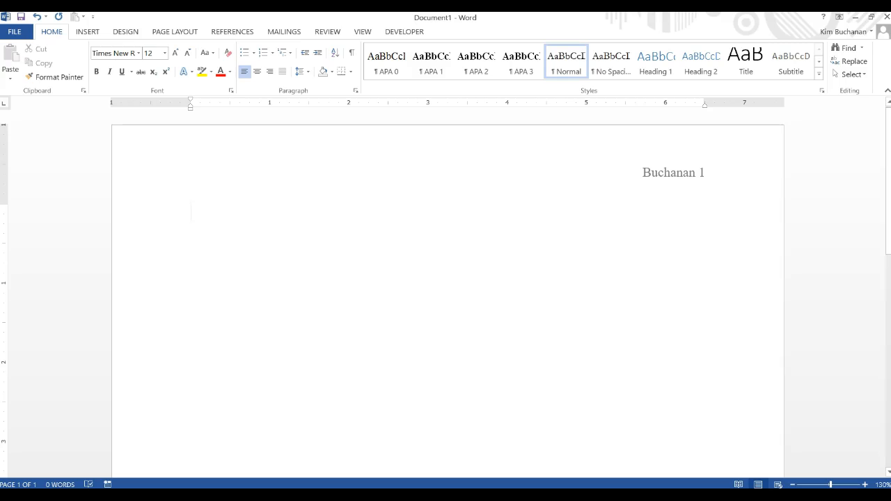
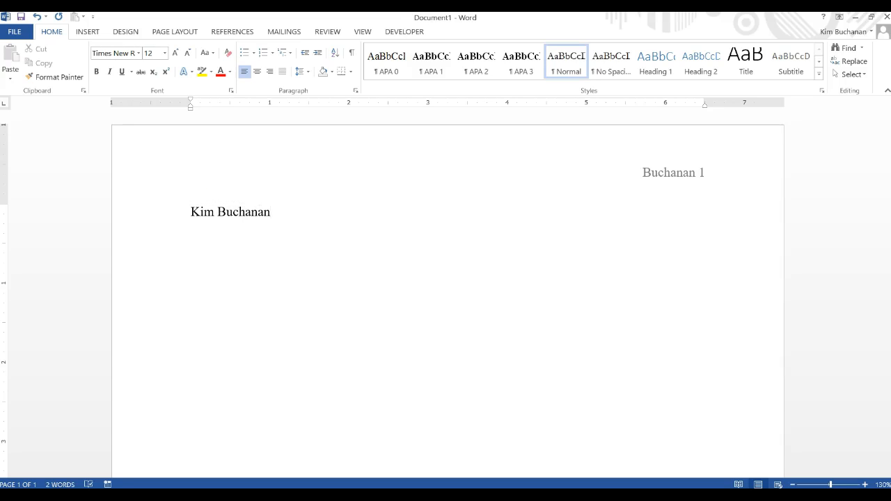
Step: Type the student's name and the instructor's name as the first two heading lines
key("Return")
type("Mrs. Buchanan")
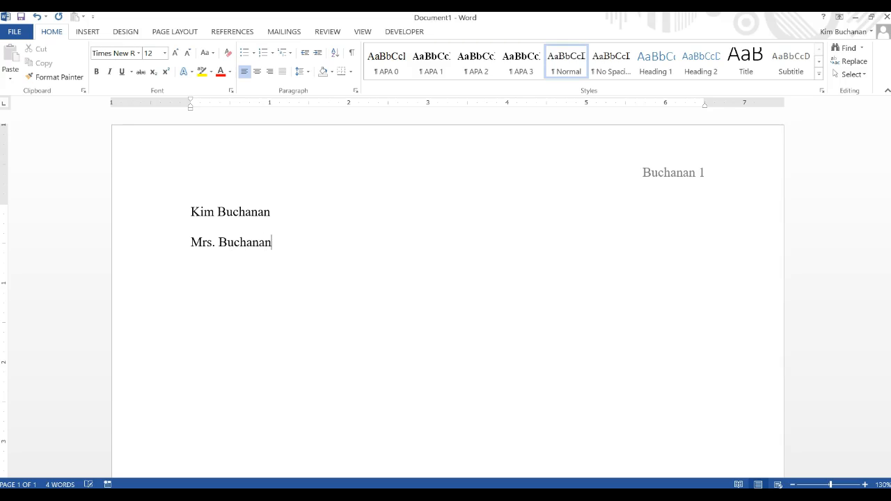
key("Return")
Step: Add the course line 'LNG 405/406' and the date line 'October 1, 2015'
type("LNG")
type(" 311")
type("/312")
key("Return")
key("BackSpace")
key("BackSpace")
key("BackSpace")
key("BackSpace")
key("BackSpace")
key("BackSpace")
key("BackSpace")
key("BackSpace")
type("05/406")
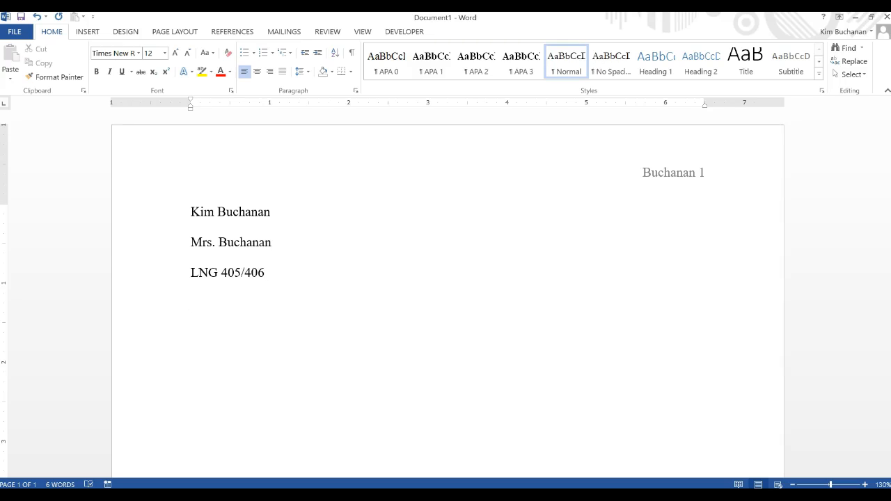
key("Return")
type("October 1, 2015")
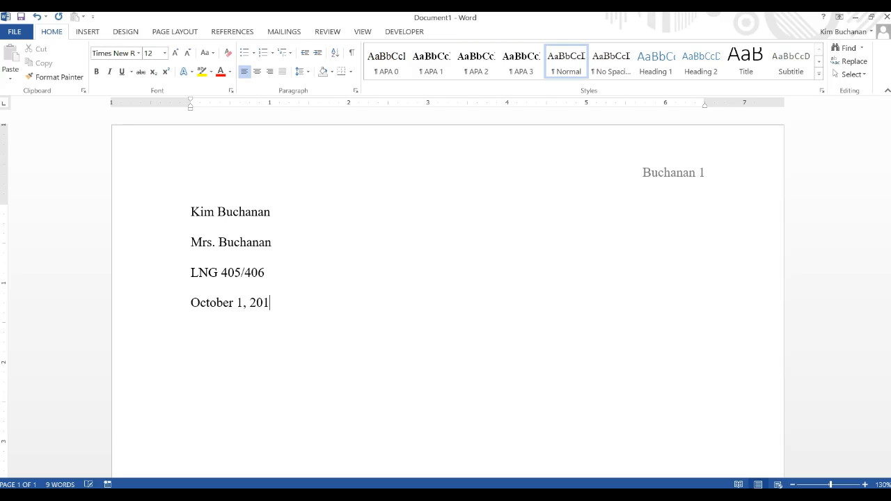